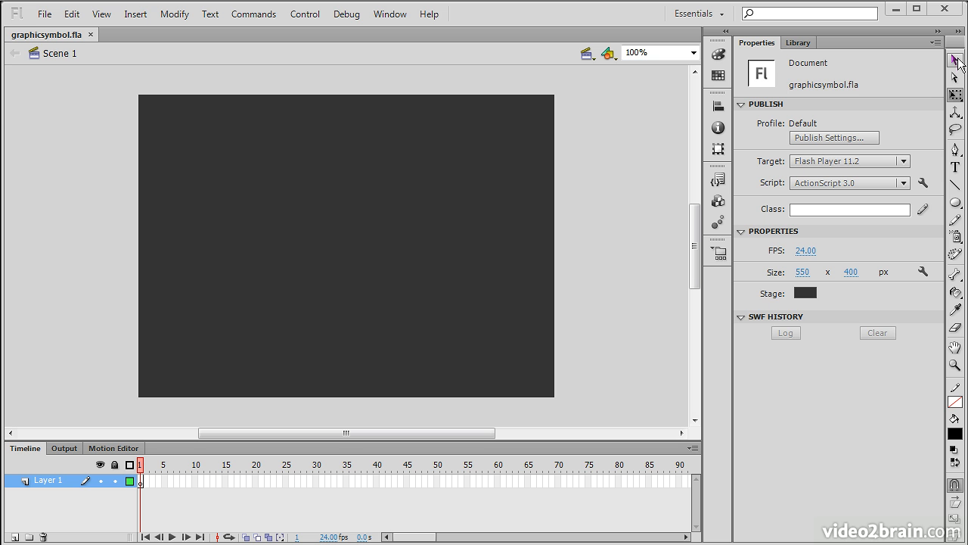
Draw a rounded square about 151 px wide on the stage's left half with the Rectangle tool.
{"action": "left_click", "coordinate": [952, 206]}
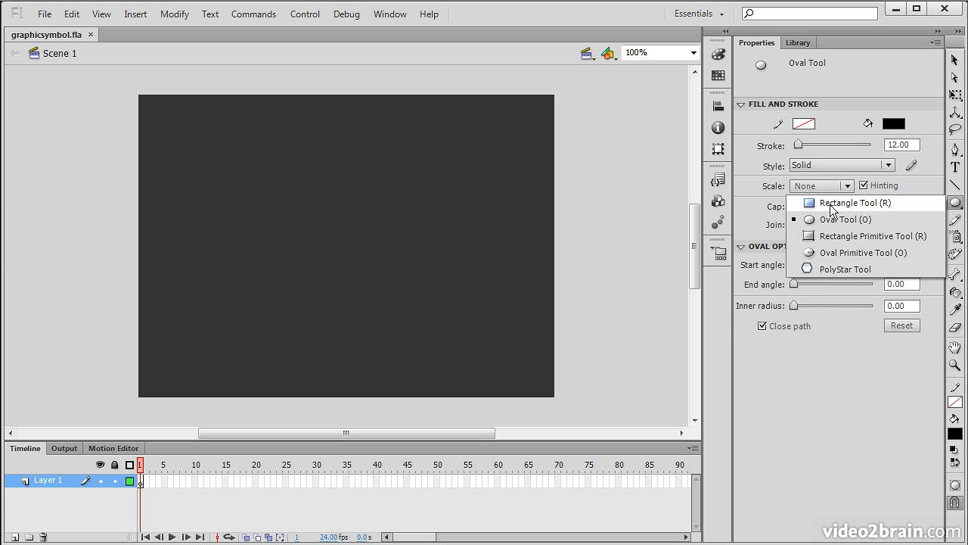
{"action": "left_click", "coordinate": [833, 206]}
{"action": "mouse_move", "coordinate": [170, 190]}
{"action": "left_mouse_down"}
{"action": "mouse_move", "coordinate": [268, 285]}
{"action": "mouse_move", "coordinate": [272, 275]}
{"action": "mouse_move", "coordinate": [268, 285]}
{"action": "mouse_move", "coordinate": [281, 280]}
{"action": "mouse_move", "coordinate": [262, 255]}
{"action": "mouse_move", "coordinate": [284, 303]}
{"action": "left_mouse_up"}
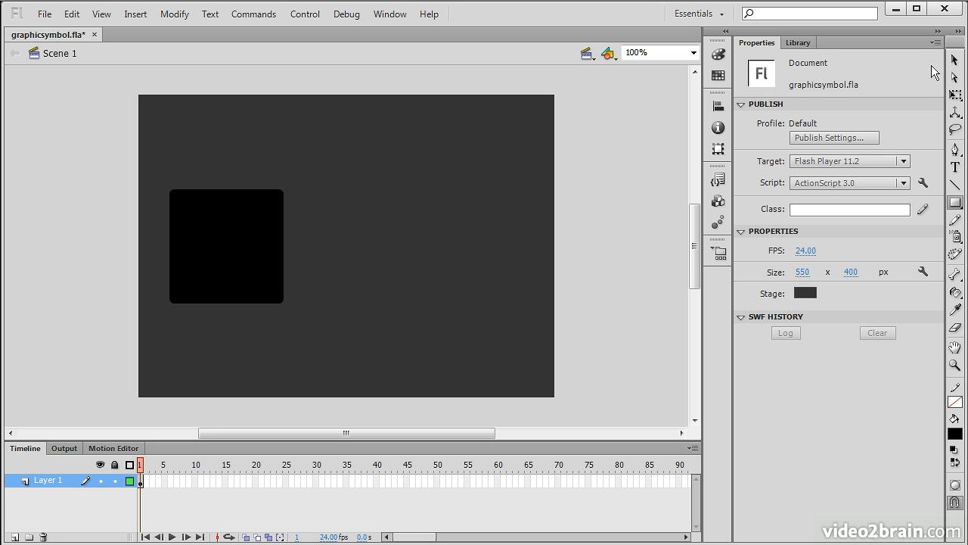
Change the square's fill to golden yellow #FFCC33.
{"action": "left_click", "coordinate": [955, 60]}
{"action": "left_click", "coordinate": [233, 259]}
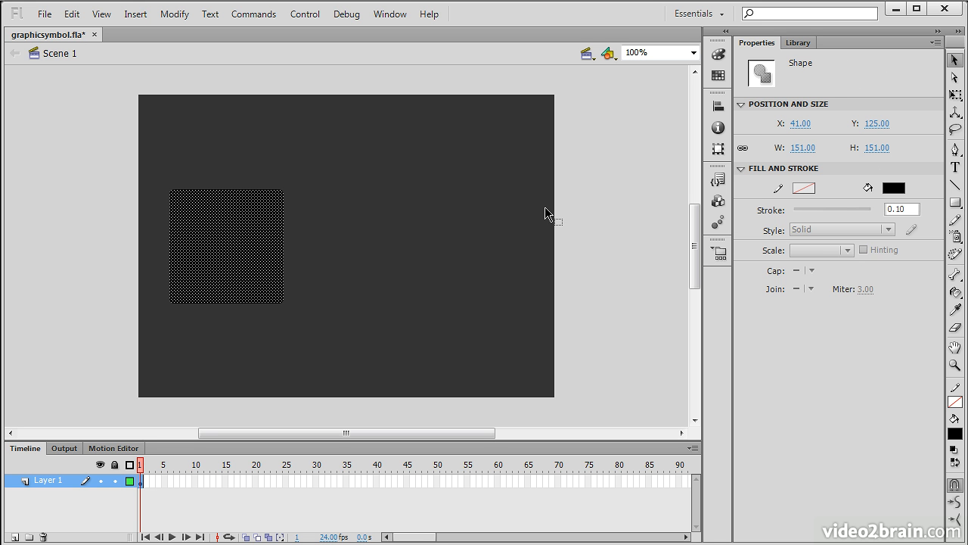
{"action": "left_click", "coordinate": [894, 188]}
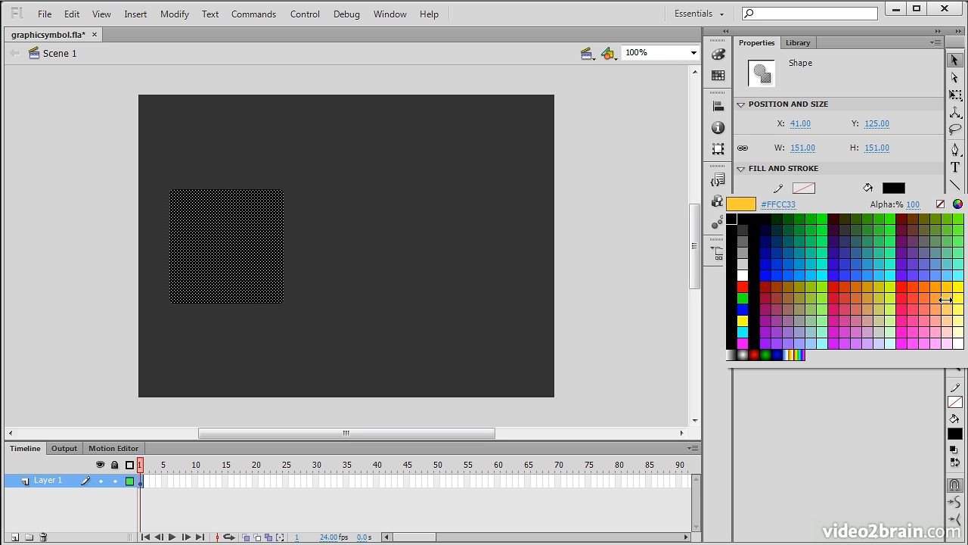
{"action": "left_click", "coordinate": [944, 300]}
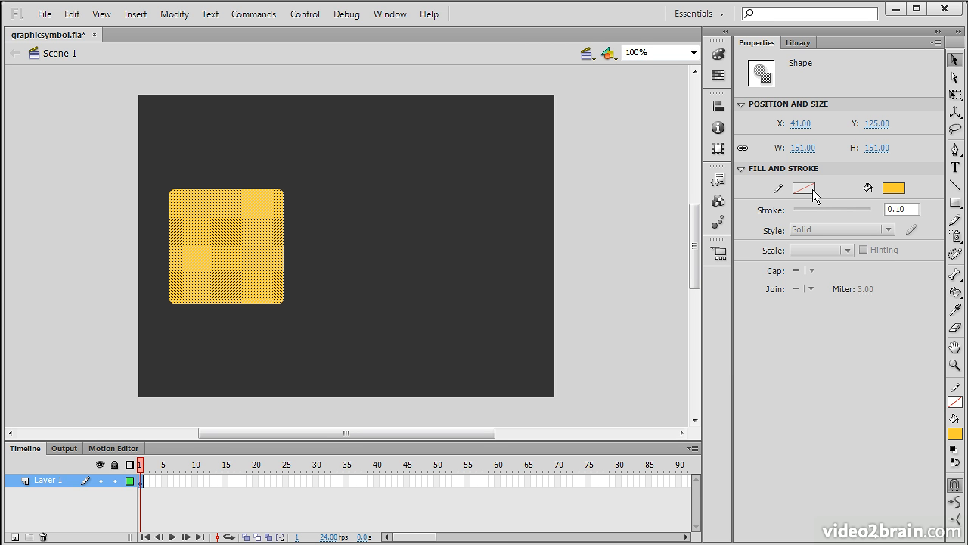
Add an outline to the square with the Ink Bottle tool and recolor it dark red.
{"action": "left_click", "coordinate": [956, 294]}
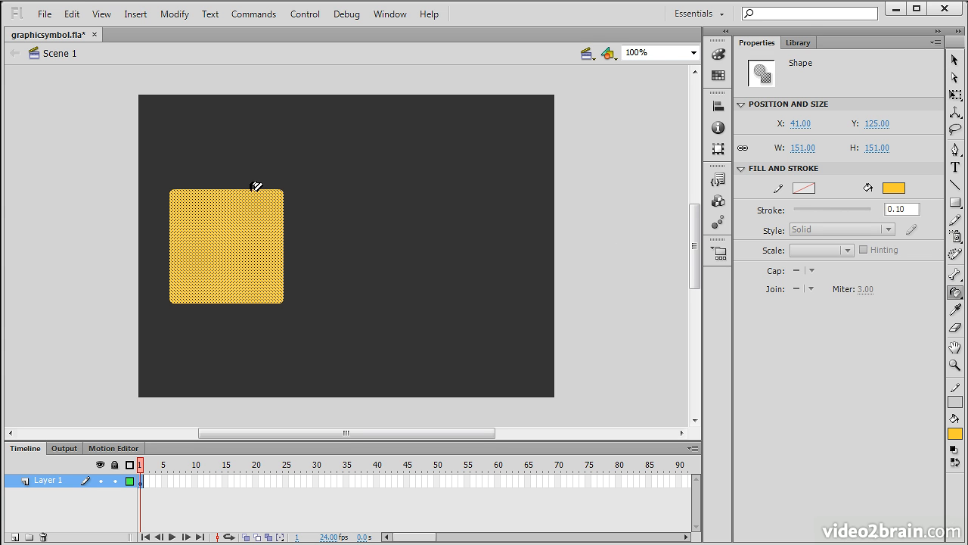
{"action": "left_click", "coordinate": [256, 186]}
{"action": "left_click", "coordinate": [955, 63]}
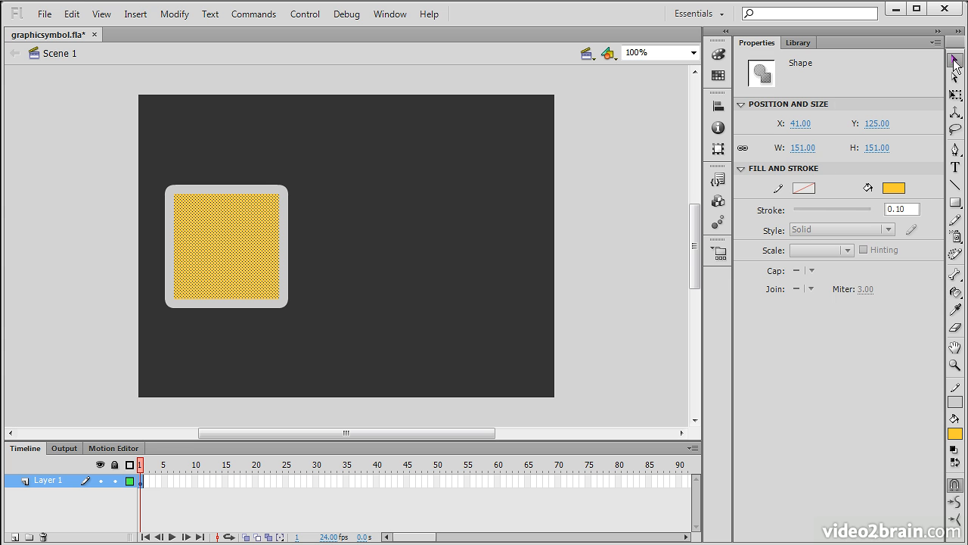
{"action": "left_click", "coordinate": [264, 191]}
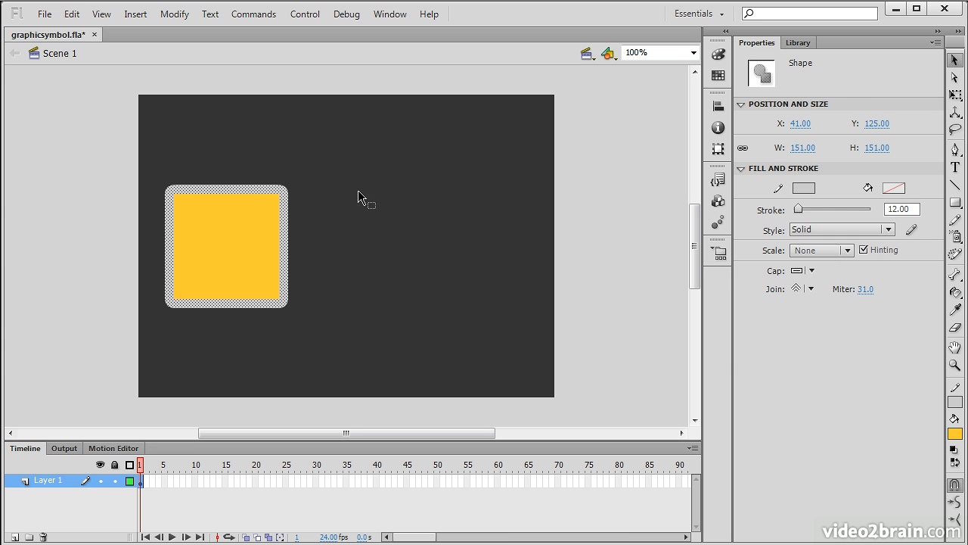
{"action": "left_click", "coordinate": [812, 186]}
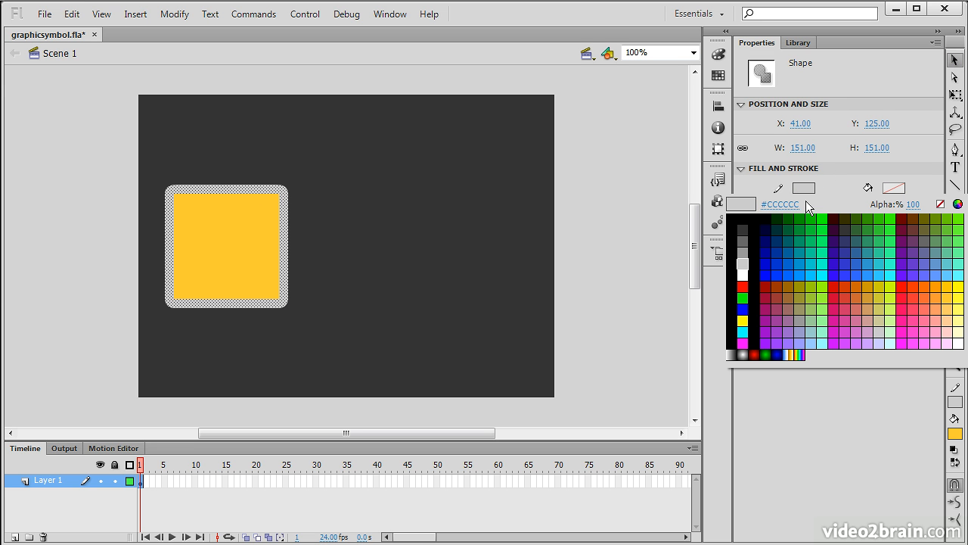
{"action": "left_click", "coordinate": [767, 286]}
{"action": "left_click", "coordinate": [481, 339]}
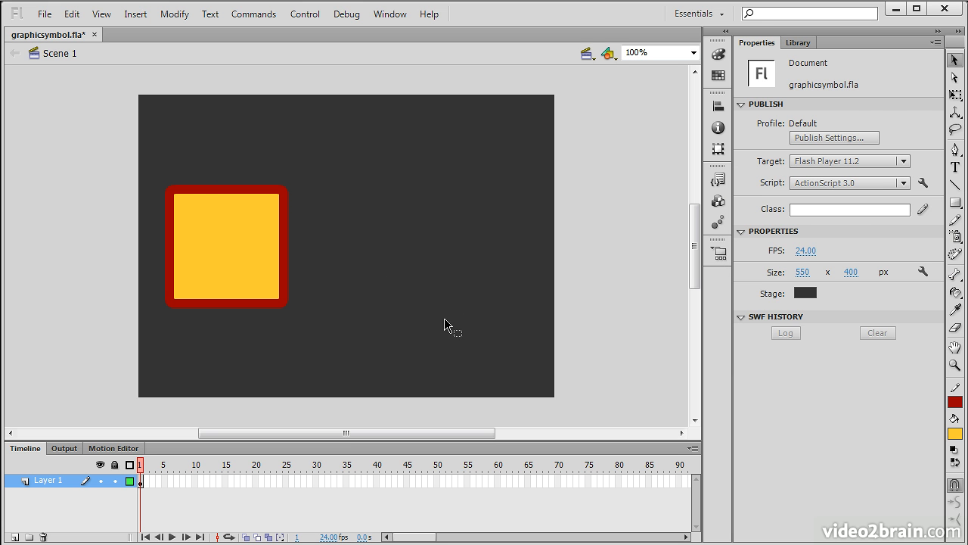
Select the whole square, both fill and outline, and start converting it to a symbol.
{"action": "left_click", "coordinate": [255, 250]}
{"action": "double_click", "coordinate": [227, 258]}
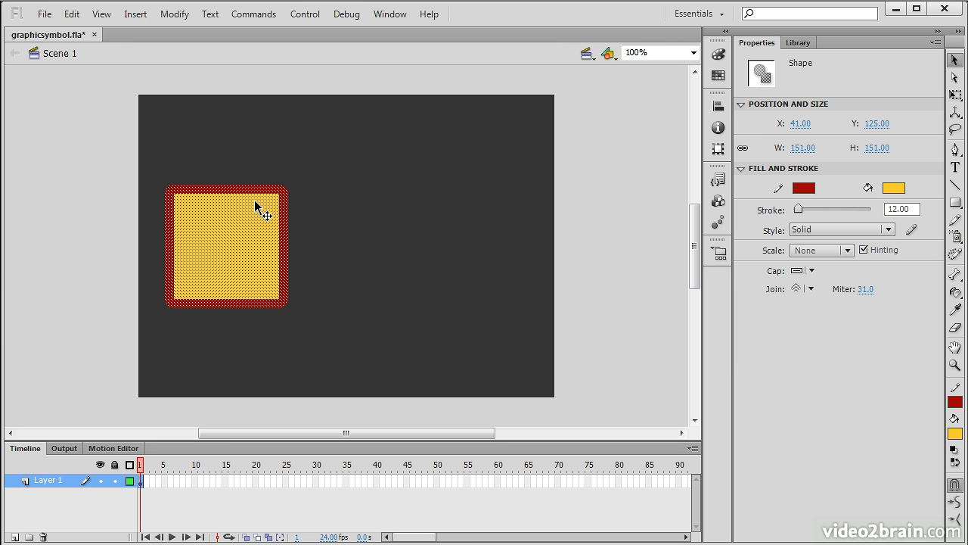
{"action": "left_click_drag", "start_coordinate": [94, 147], "coordinate": [366, 348]}
{"action": "left_click", "coordinate": [176, 15]}
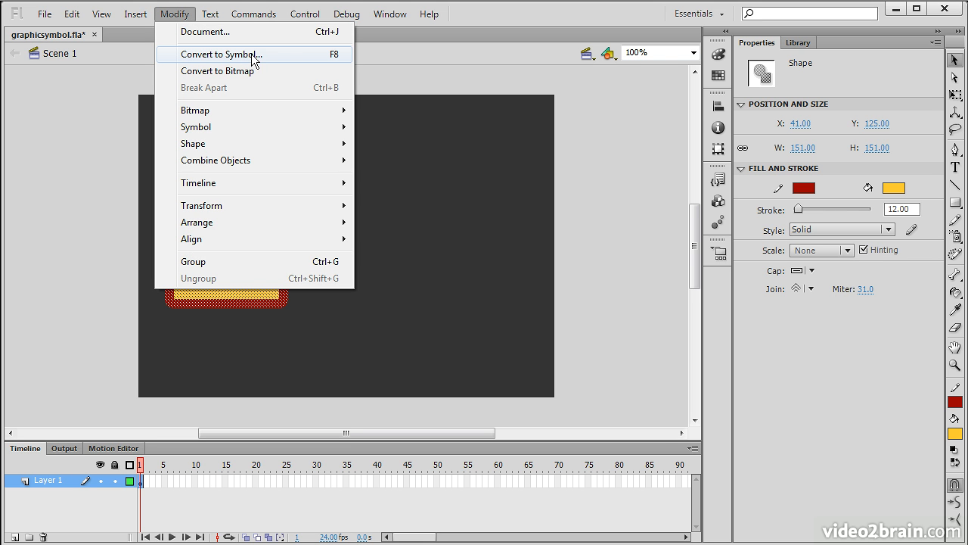
{"action": "left_click", "coordinate": [302, 56]}
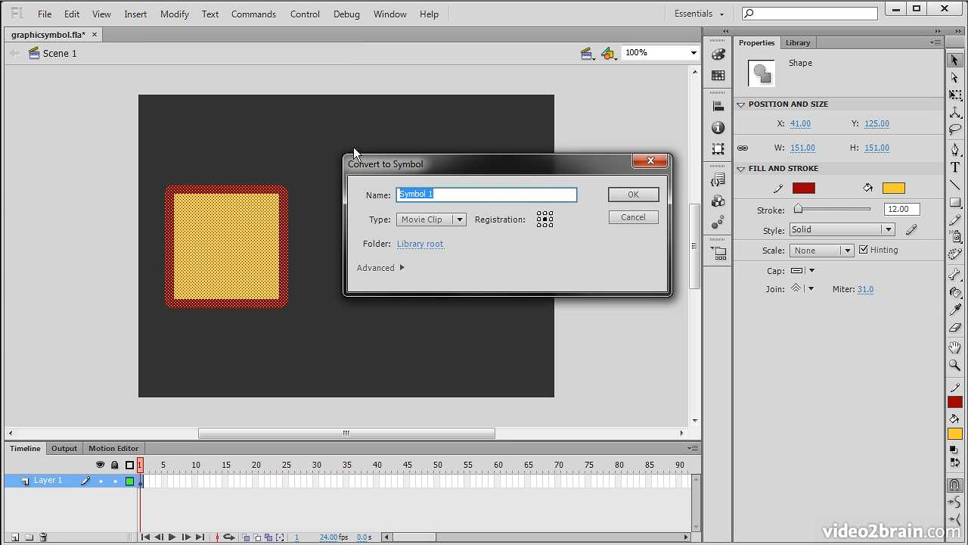
Set the symbol's type to Graphic with a centered registration point and name it Square.
{"action": "left_click", "coordinate": [461, 193]}
{"action": "left_click", "coordinate": [460, 220]}
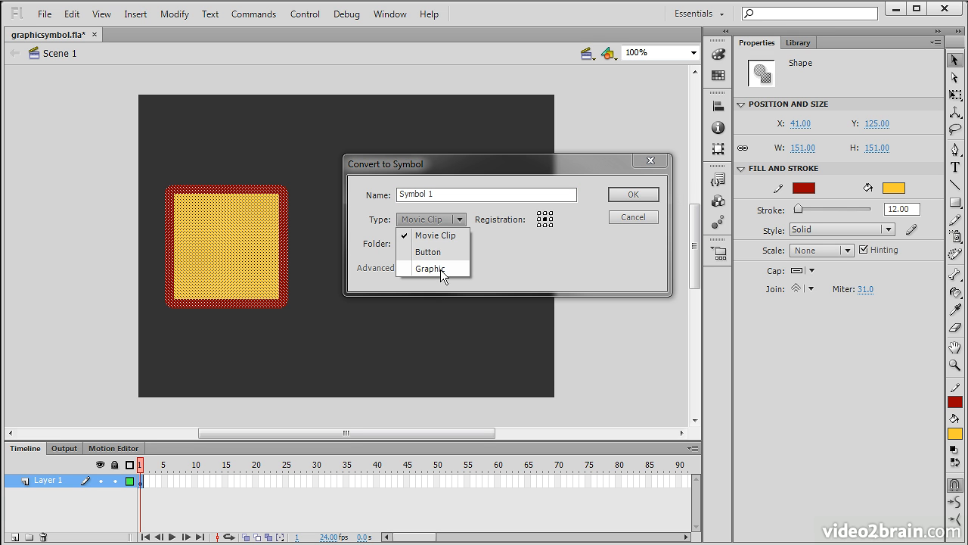
{"action": "left_click", "coordinate": [450, 269]}
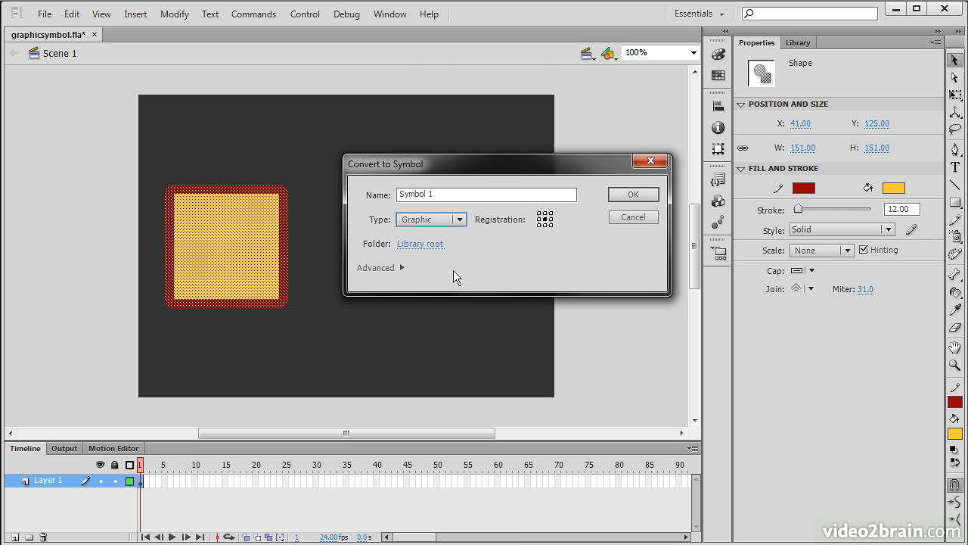
{"action": "left_click", "coordinate": [539, 225]}
{"action": "left_click", "coordinate": [539, 219]}
{"action": "left_click", "coordinate": [545, 213]}
{"action": "key", "text": "shift+Tab"}
{"action": "type", "text": "S"}
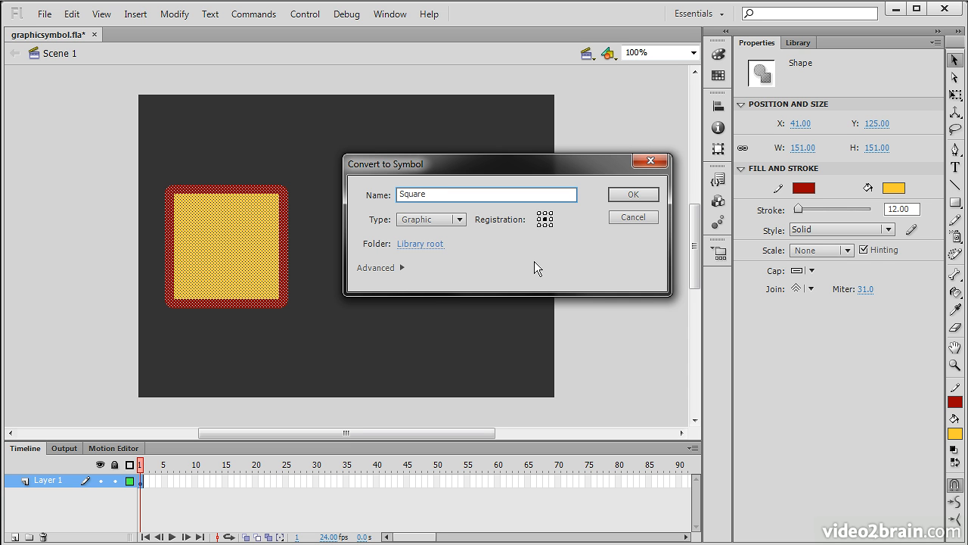
Examine the advanced symbol options, keep the Graphic type and create the Square symbol.
{"action": "left_click", "coordinate": [402, 268]}
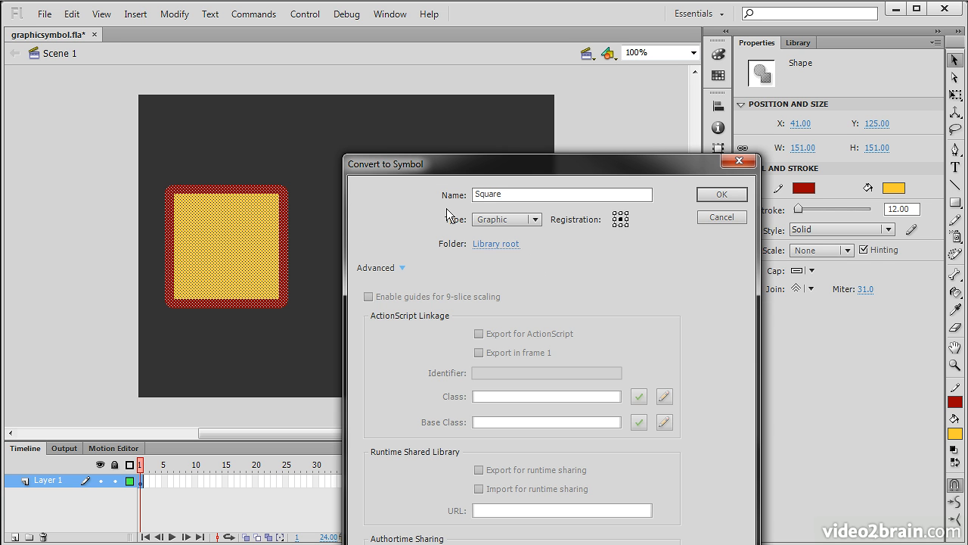
{"action": "left_click_drag", "start_coordinate": [482, 168], "coordinate": [435, 32]}
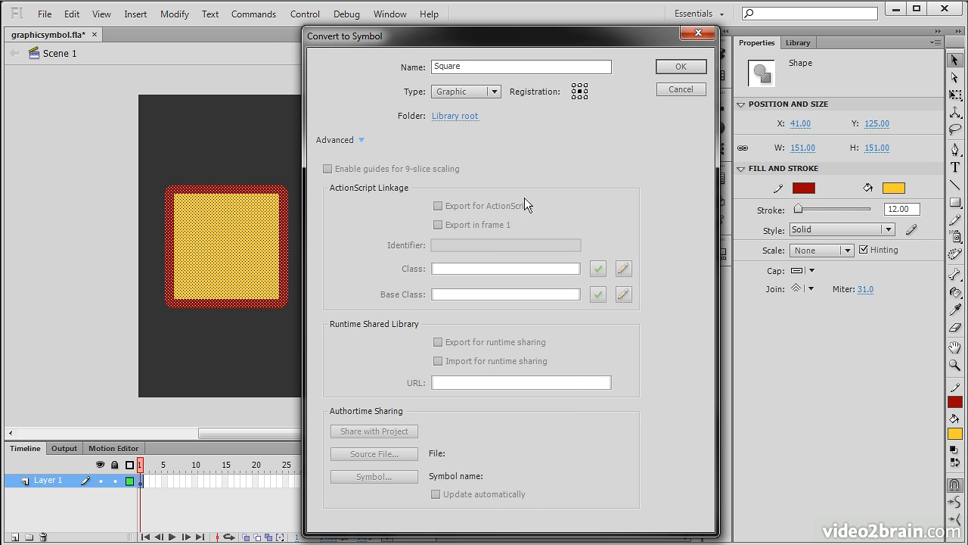
{"action": "left_click", "coordinate": [494, 92]}
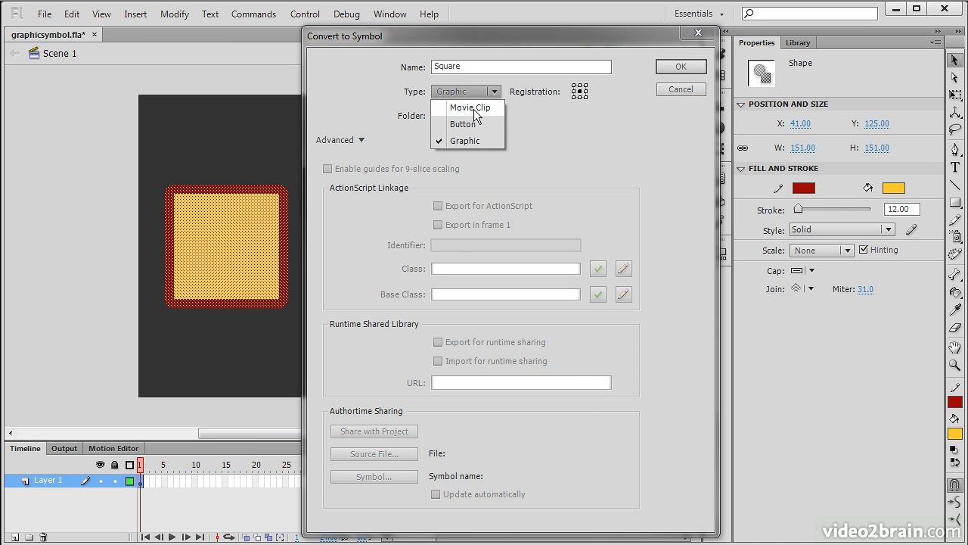
{"action": "left_click", "coordinate": [583, 141]}
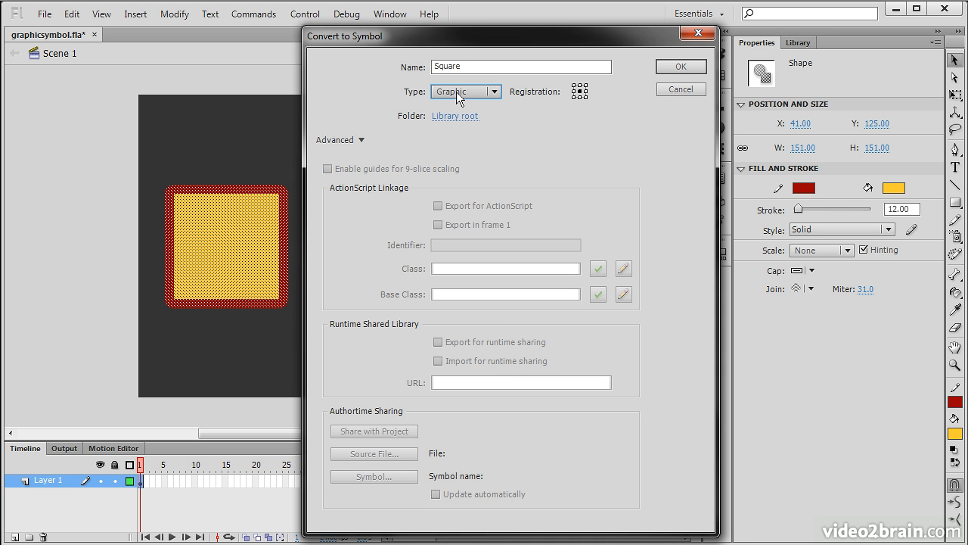
{"action": "left_click", "coordinate": [361, 140]}
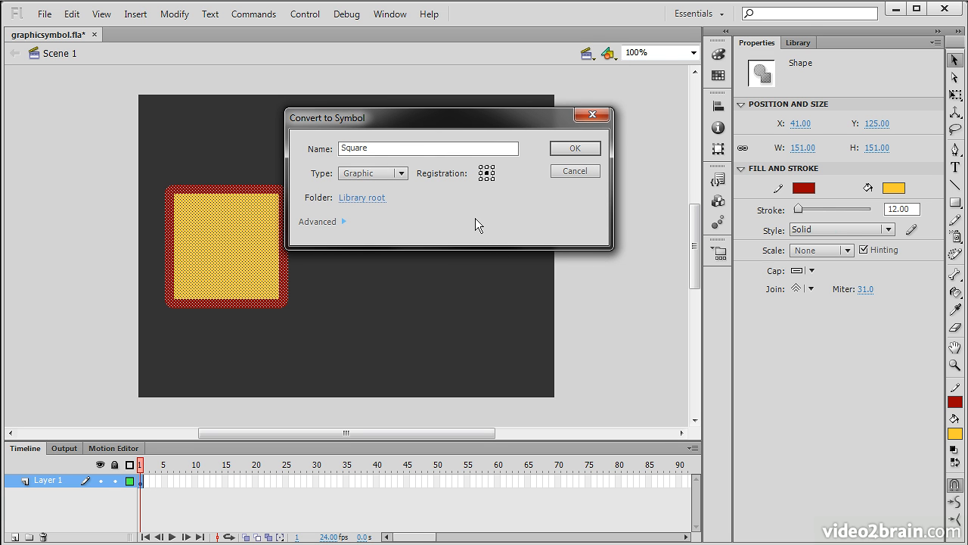
{"action": "left_click", "coordinate": [575, 149]}
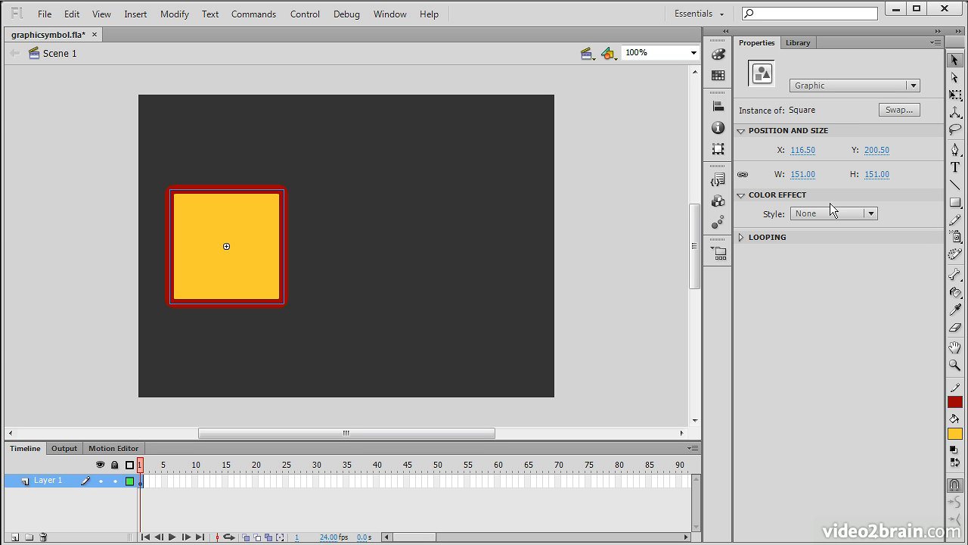
Try the Brightness color effect on the Square instance at different brightness levels.
{"action": "left_click", "coordinate": [870, 213]}
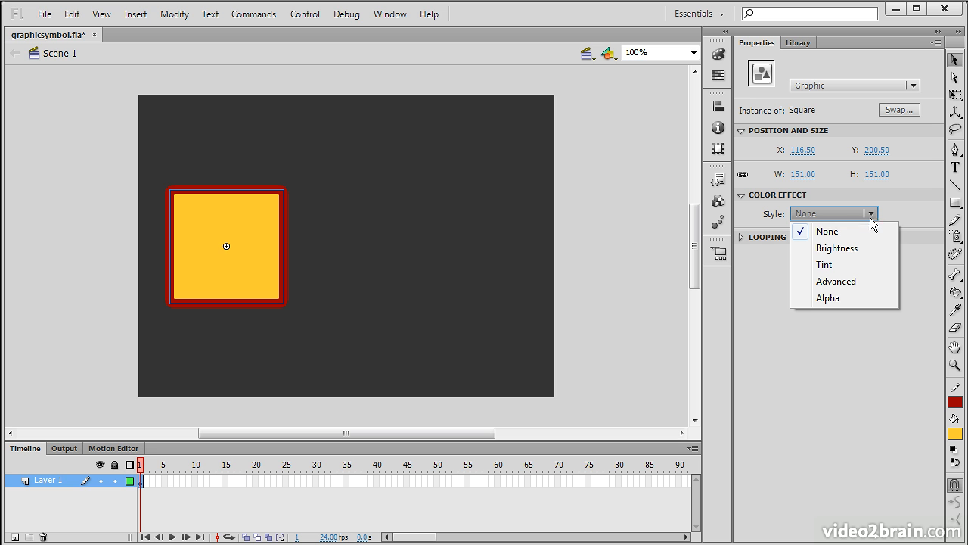
{"action": "left_click", "coordinate": [850, 255]}
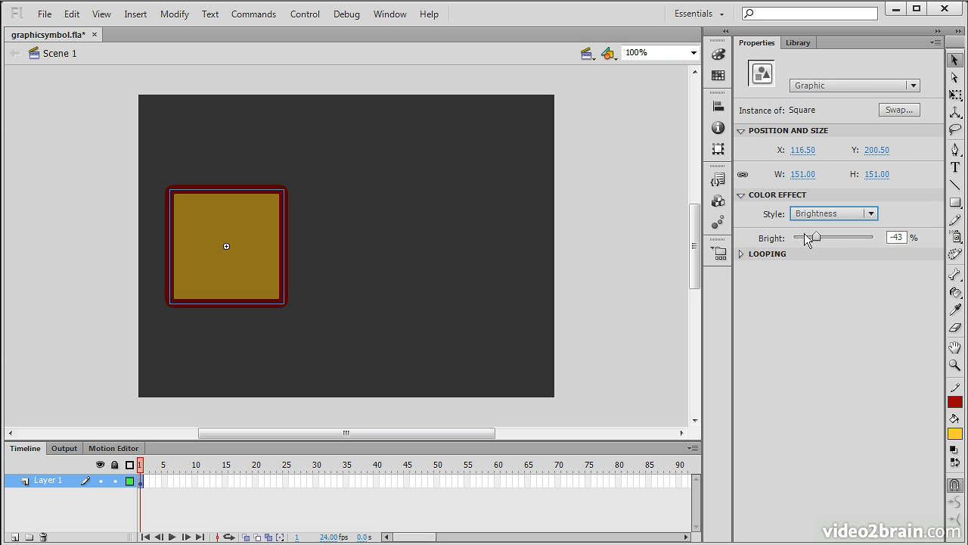
{"action": "left_click_drag", "start_coordinate": [815, 234], "coordinate": [835, 242]}
Try the Tint color effect on the instance at 19% with red 244, green 102 and blue 51.
{"action": "left_click", "coordinate": [872, 215]}
{"action": "left_click", "coordinate": [833, 266]}
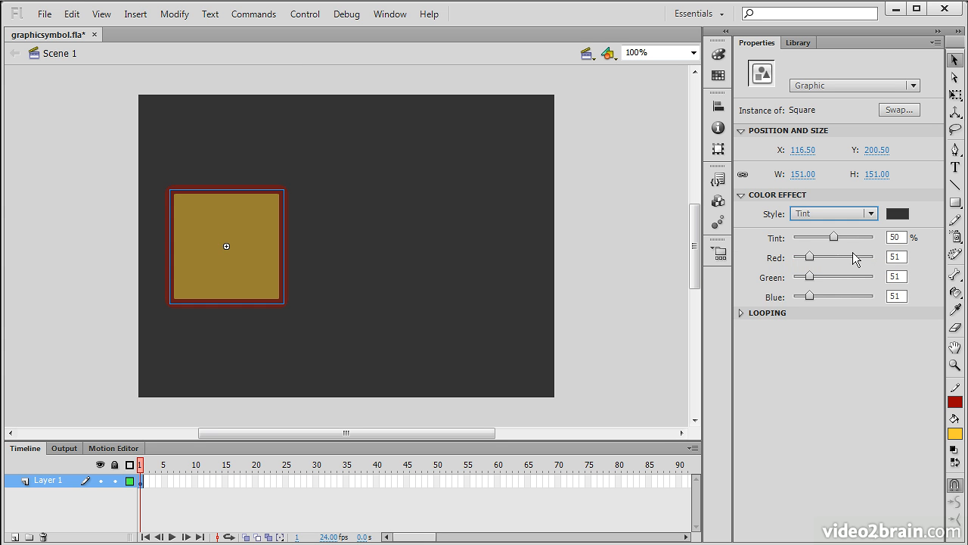
{"action": "left_click_drag", "start_coordinate": [863, 238], "coordinate": [870, 258]}
{"action": "mouse_move", "coordinate": [808, 277]}
{"action": "left_mouse_down"}
{"action": "mouse_move", "coordinate": [873, 277]}
{"action": "mouse_move", "coordinate": [825, 277]}
{"action": "left_mouse_up"}
Try the Advanced color effect on the instance, raising its red percentage.
{"action": "left_click", "coordinate": [854, 214]}
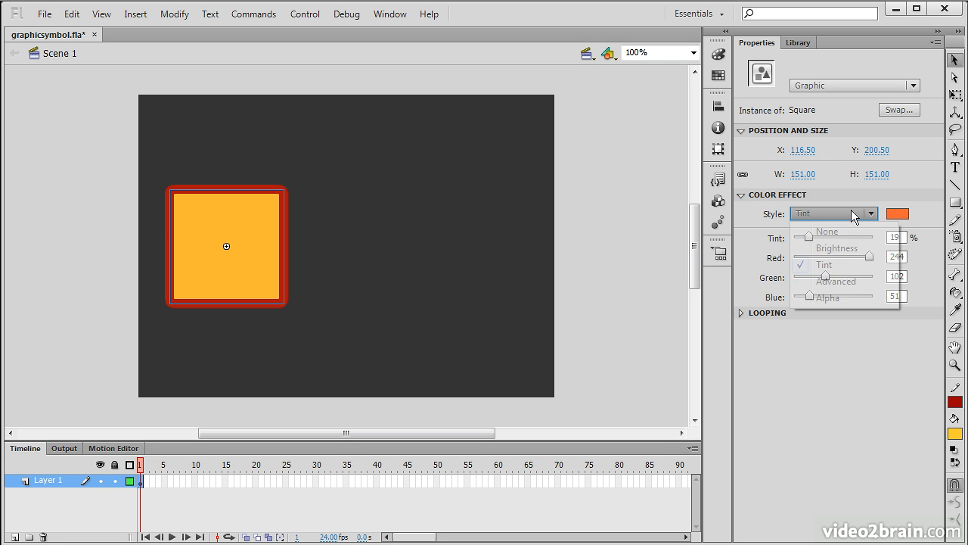
{"action": "left_click", "coordinate": [833, 281]}
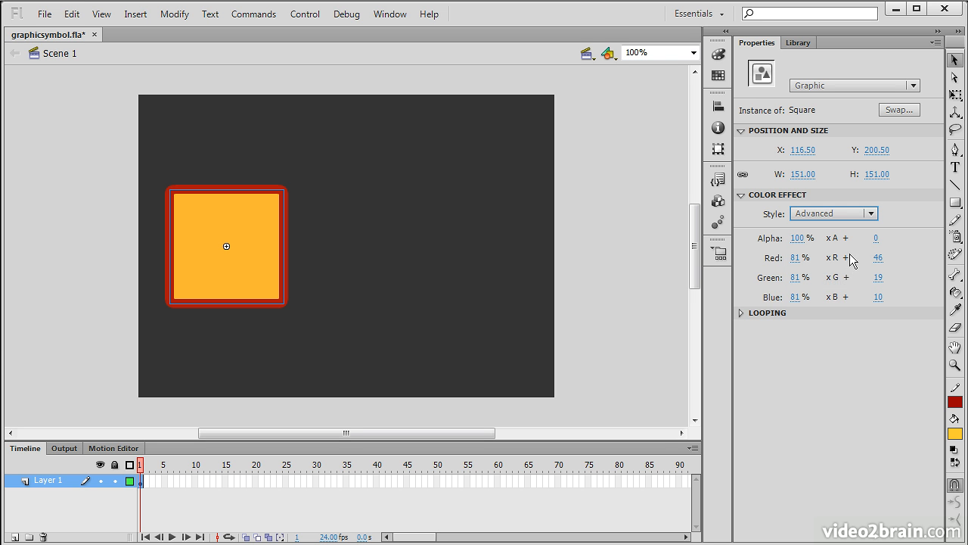
{"action": "left_click", "coordinate": [795, 239]}
{"action": "left_click_drag", "start_coordinate": [794, 238], "coordinate": [913, 249]}
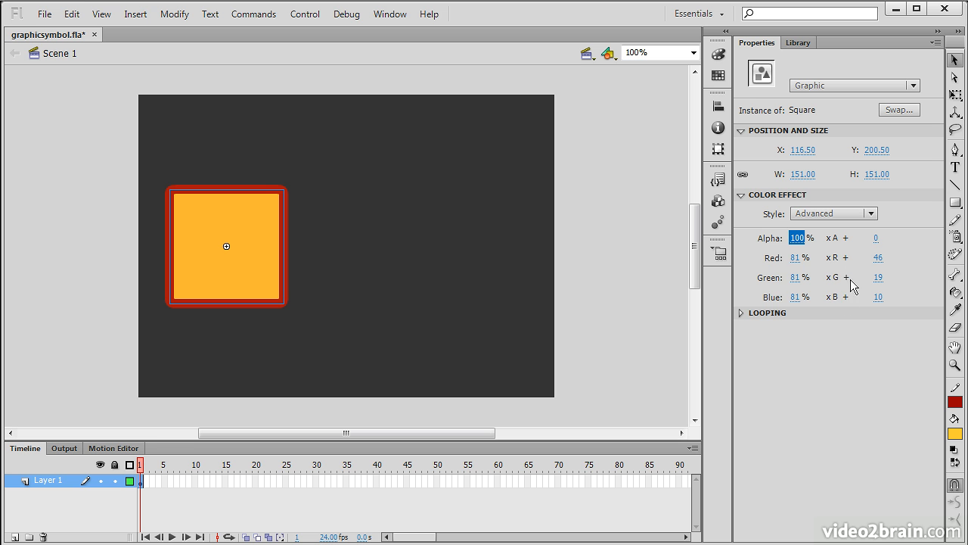
{"action": "left_click_drag", "start_coordinate": [800, 258], "coordinate": [914, 262]}
Switch the instance's color effect to Alpha and adjust it to 100%.
{"action": "left_click", "coordinate": [871, 213]}
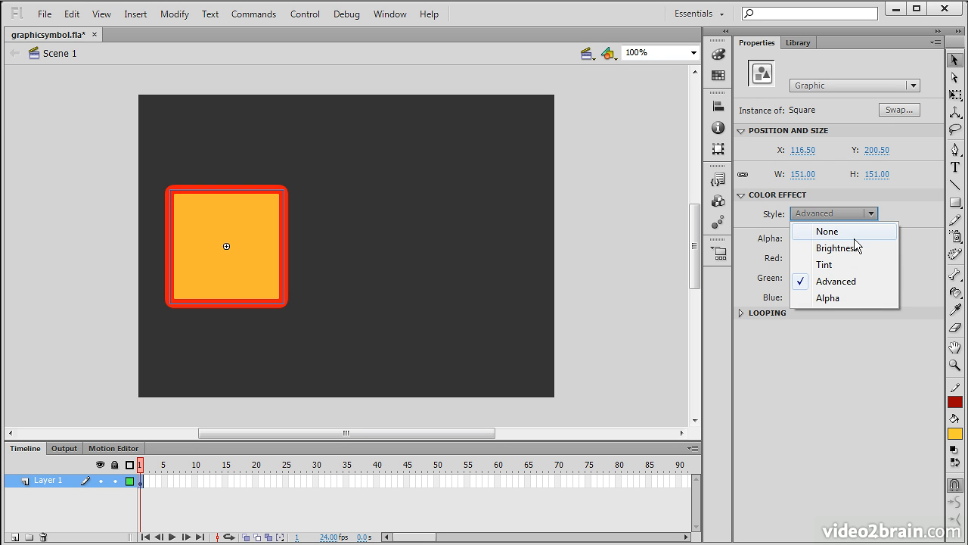
{"action": "left_click", "coordinate": [842, 302]}
{"action": "left_click_drag", "start_coordinate": [874, 237], "coordinate": [930, 243]}
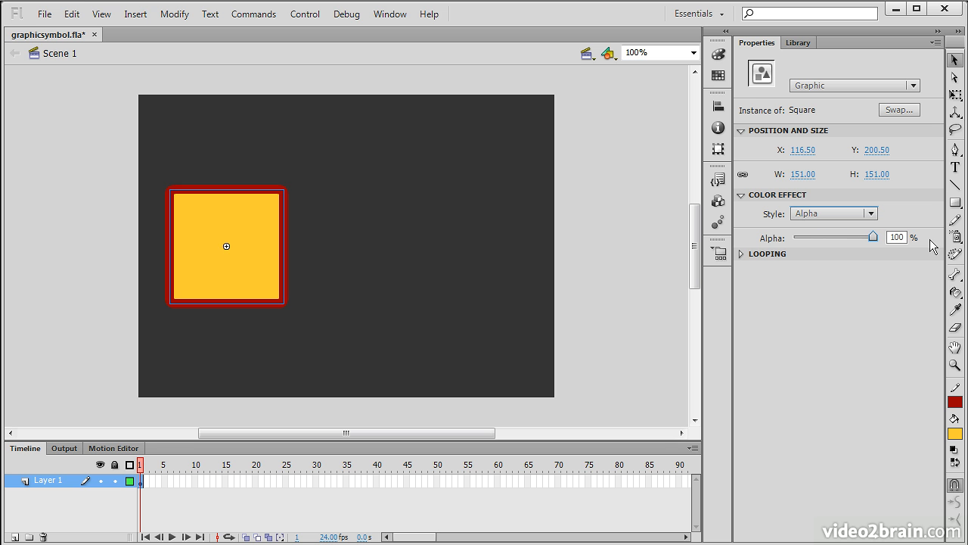
Examine the instance's looping options and first-frame setting, keeping Loop from frame 1.
{"action": "left_click", "coordinate": [742, 253]}
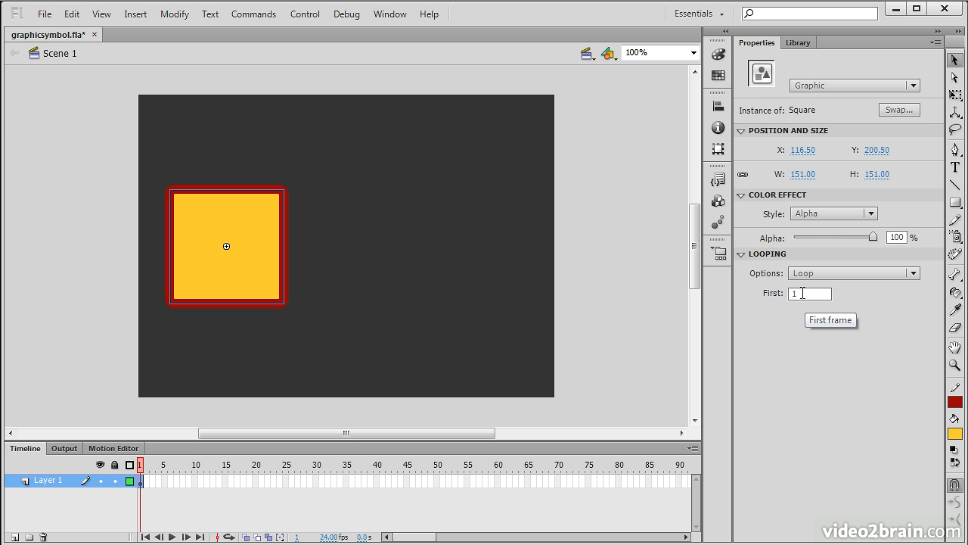
{"action": "left_click", "coordinate": [913, 273]}
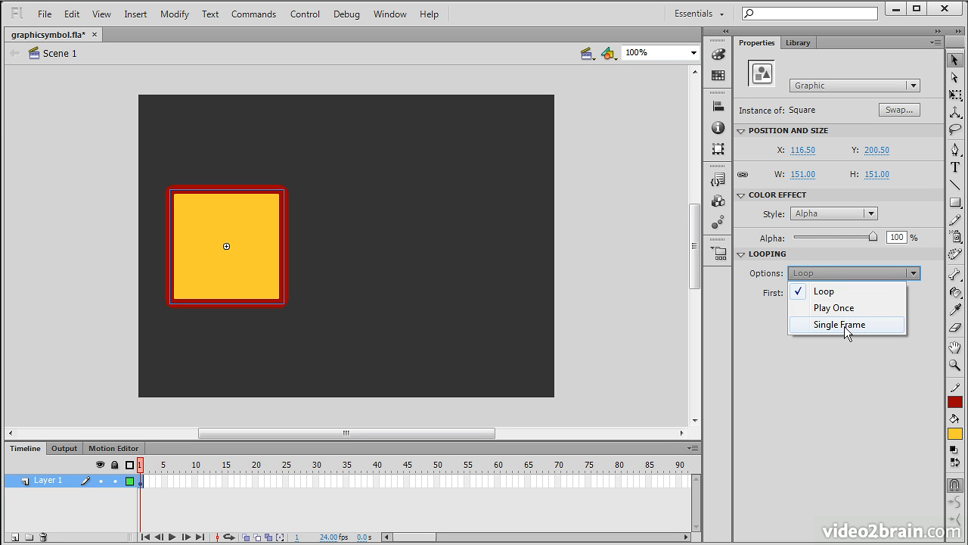
{"action": "left_click", "coordinate": [811, 270]}
{"action": "left_click", "coordinate": [810, 293]}
{"action": "left_click", "coordinate": [817, 341]}
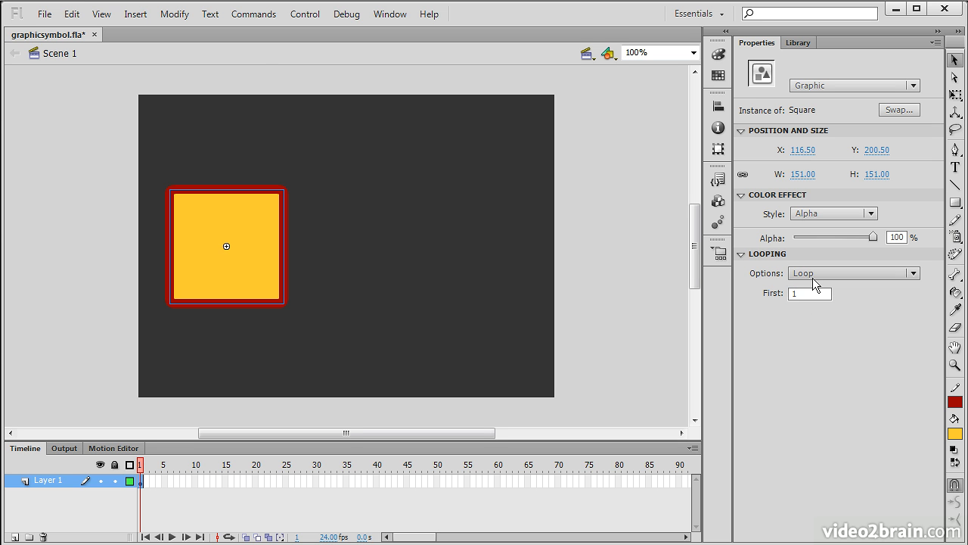
Place three more instances of Square from the library at the stage's lower middle, upper middle and right half.
{"action": "left_click", "coordinate": [803, 45]}
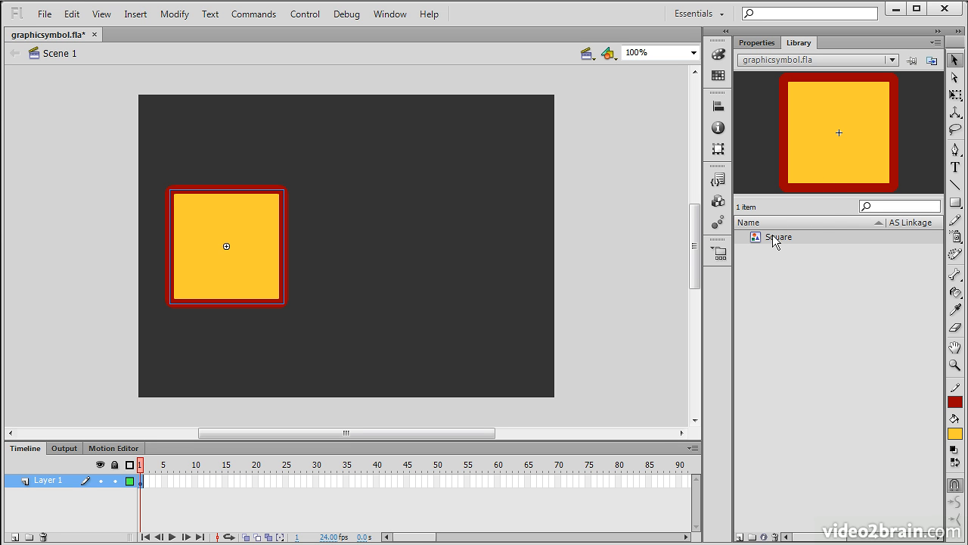
{"action": "left_click_drag", "start_coordinate": [787, 236], "coordinate": [363, 297]}
{"action": "left_click_drag", "start_coordinate": [784, 239], "coordinate": [356, 155]}
{"action": "left_click_drag", "start_coordinate": [778, 239], "coordinate": [455, 236]}
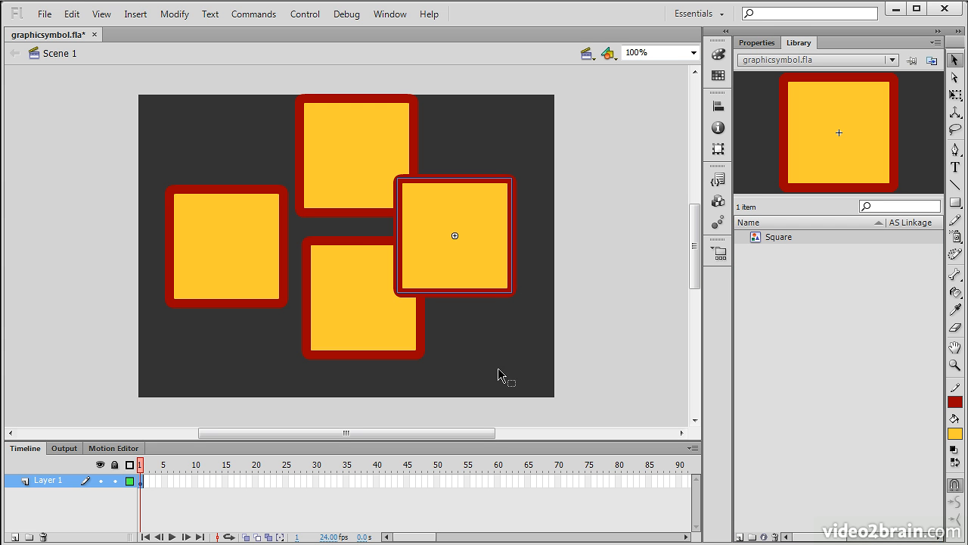
Apply a Brightness color effect to the lower middle Square instance and raise it to lighten the instance strongly.
{"action": "left_click", "coordinate": [354, 311]}
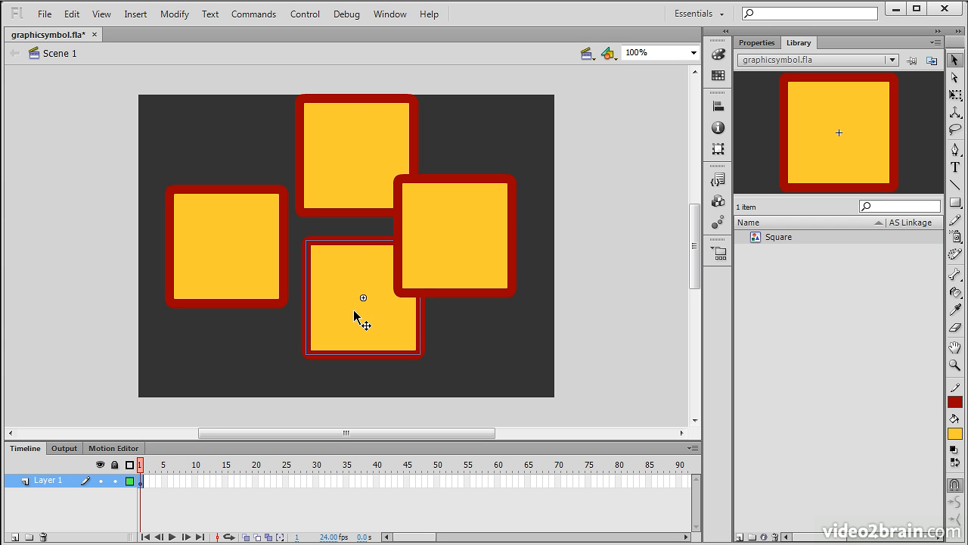
{"action": "left_click", "coordinate": [771, 42]}
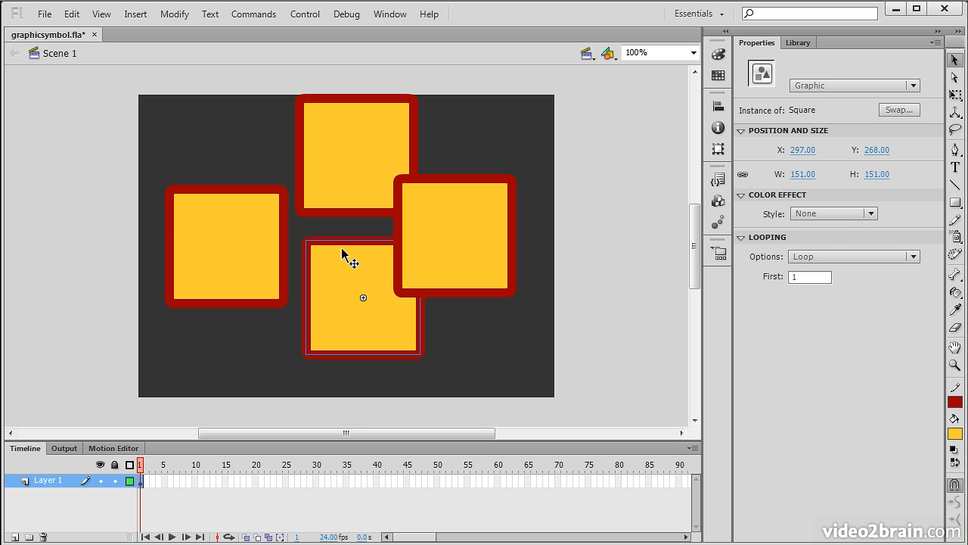
{"action": "left_click", "coordinate": [840, 213]}
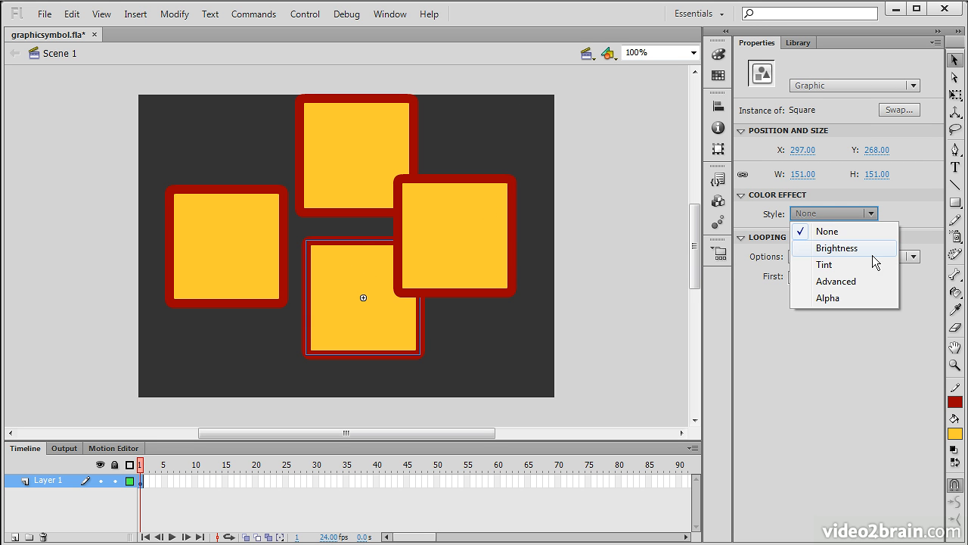
{"action": "left_click", "coordinate": [837, 248]}
{"action": "left_click_drag", "start_coordinate": [838, 237], "coordinate": [862, 237]}
Darken the upper middle Square instance with a Brightness color effect of about -61%.
{"action": "left_click", "coordinate": [408, 159]}
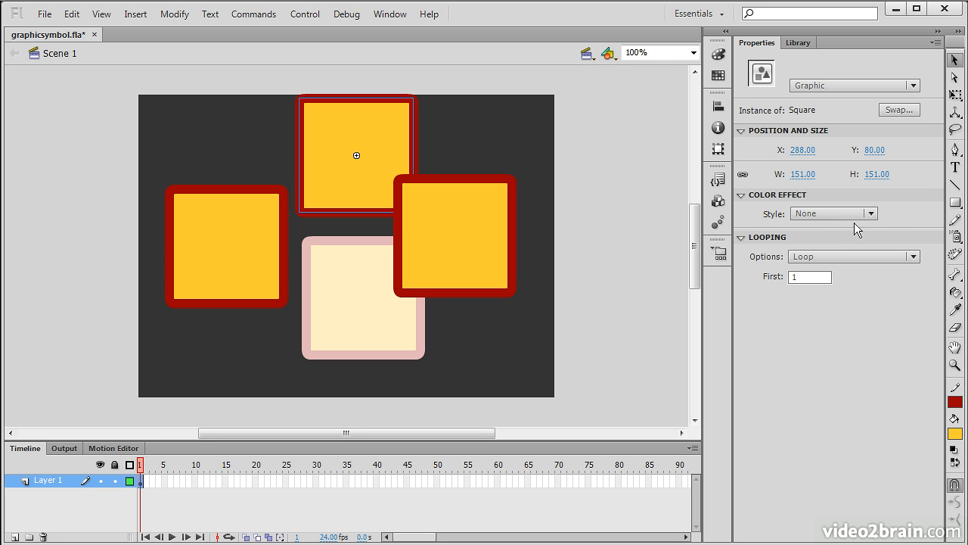
{"action": "left_click", "coordinate": [832, 214]}
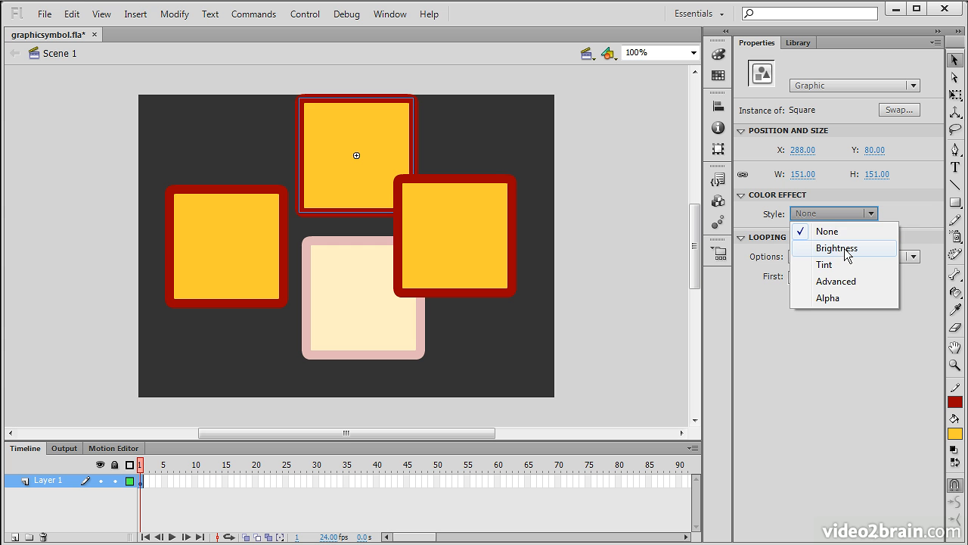
{"action": "left_click", "coordinate": [840, 250]}
{"action": "left_click_drag", "start_coordinate": [822, 237], "coordinate": [810, 235]}
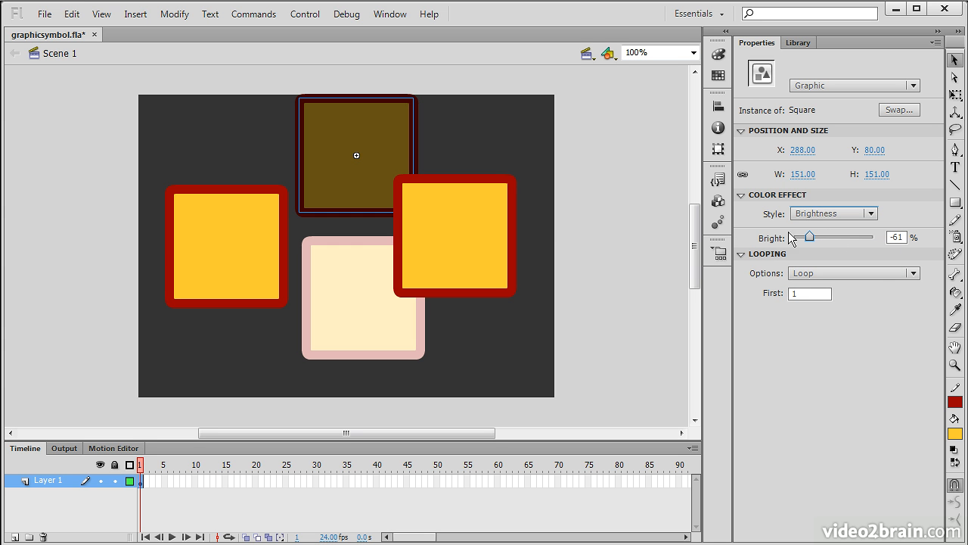
Move the rightmost instance to about X 363.5, Y 173, overlapping its neighbours, and lower its Alpha color effect to about 36%.
{"action": "left_click", "coordinate": [467, 227]}
{"action": "left_click_drag", "start_coordinate": [502, 259], "coordinate": [461, 250]}
{"action": "left_click", "coordinate": [861, 214]}
{"action": "left_click", "coordinate": [849, 300]}
{"action": "left_click", "coordinate": [823, 237]}
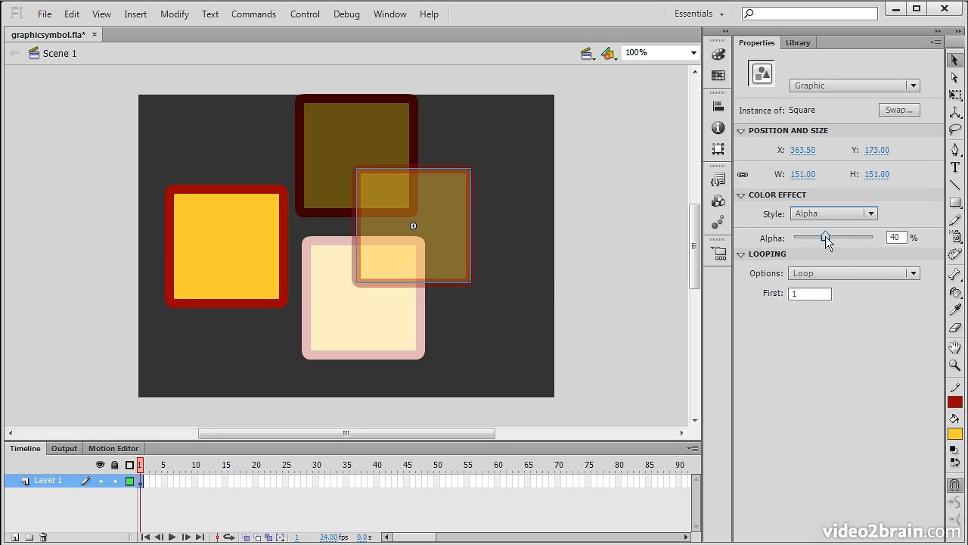
{"action": "left_click", "coordinate": [601, 275]}
Shift the leftmost instance to about X 175, Y 201 so it overlaps the middle squares, and clear the selection.
{"action": "left_click", "coordinate": [241, 263]}
{"action": "left_click_drag", "start_coordinate": [209, 268], "coordinate": [257, 269]}
{"action": "left_click", "coordinate": [595, 343]}
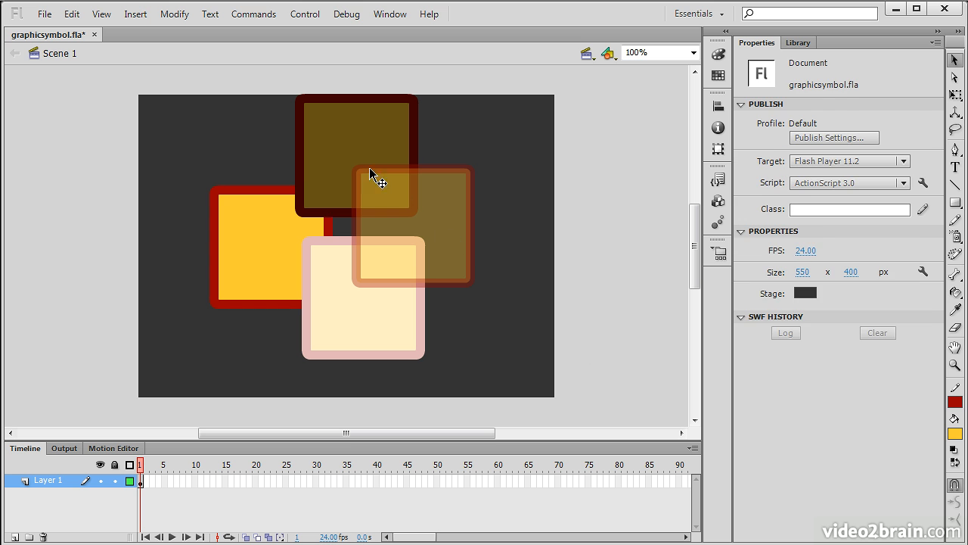
Examine each of the four Square instances on the stage and compare them with the Square symbol in the library.
{"action": "left_click", "coordinate": [352, 155]}
{"action": "left_click", "coordinate": [433, 247]}
{"action": "left_click", "coordinate": [368, 323]}
{"action": "left_click", "coordinate": [258, 268]}
{"action": "left_click", "coordinate": [330, 179]}
{"action": "left_click", "coordinate": [456, 243]}
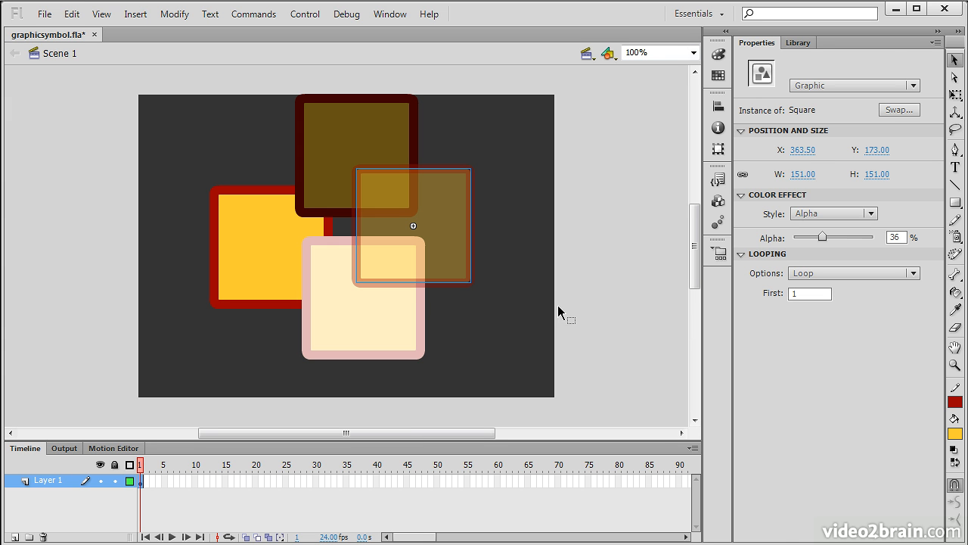
{"action": "left_click", "coordinate": [799, 44]}
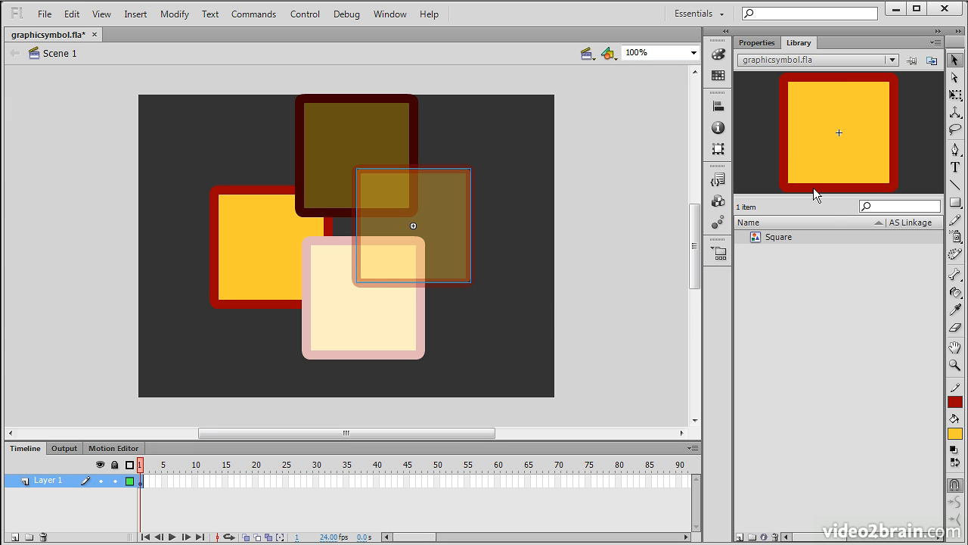
{"action": "left_click", "coordinate": [783, 237]}
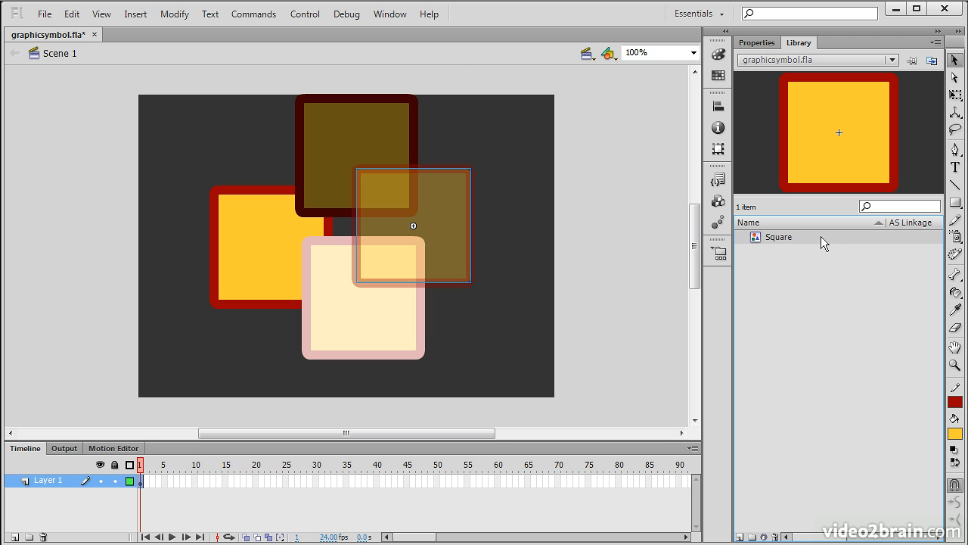
{"action": "left_click_drag", "start_coordinate": [822, 236], "coordinate": [561, 310]}
Edit the Square symbol in place from the leftmost instance, change its fill to bright green, and return to Scene 1.
{"action": "left_click", "coordinate": [255, 252]}
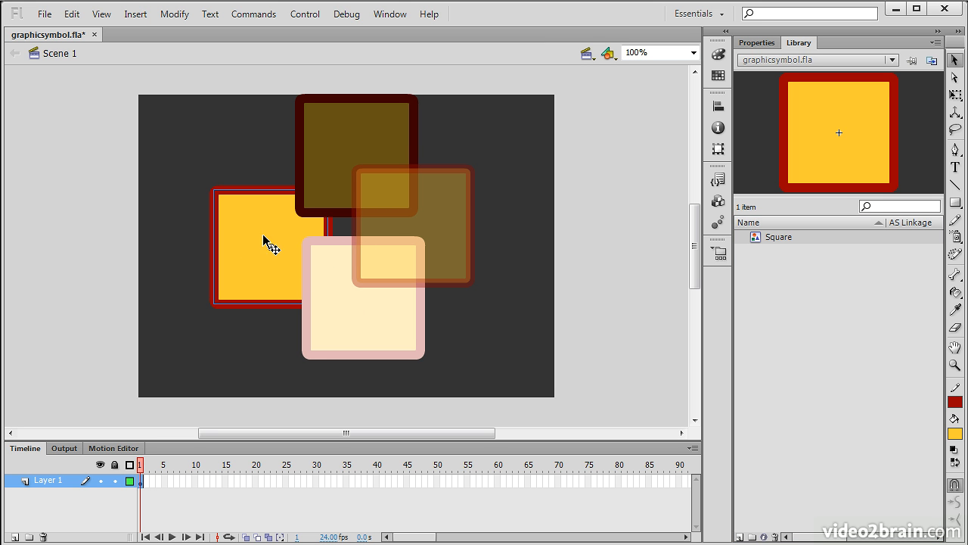
{"action": "double_click", "coordinate": [258, 266]}
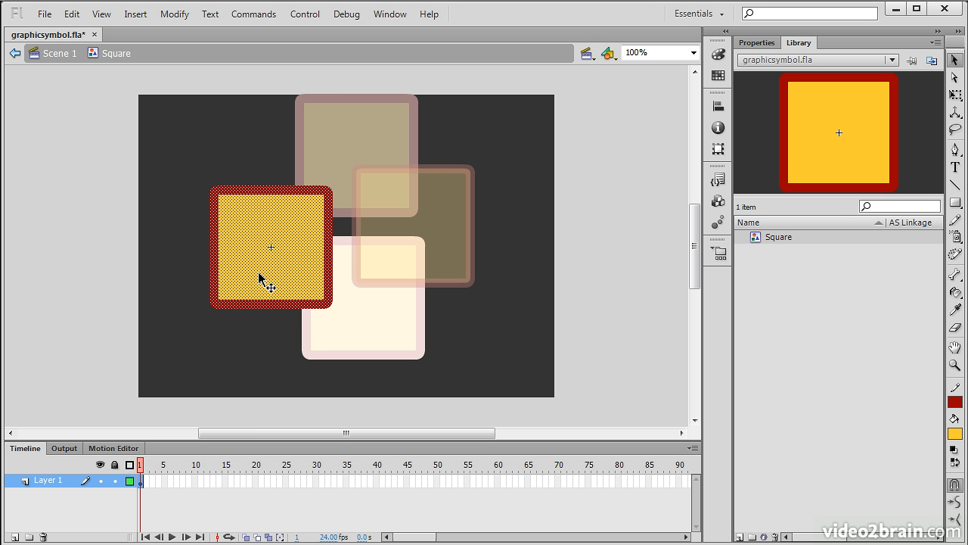
{"action": "left_click", "coordinate": [757, 43]}
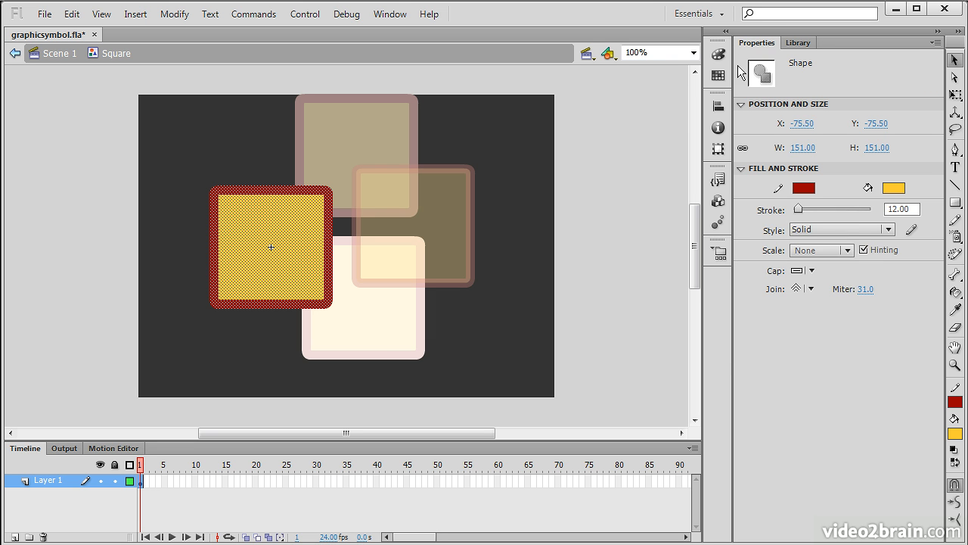
{"action": "left_click", "coordinate": [894, 190]}
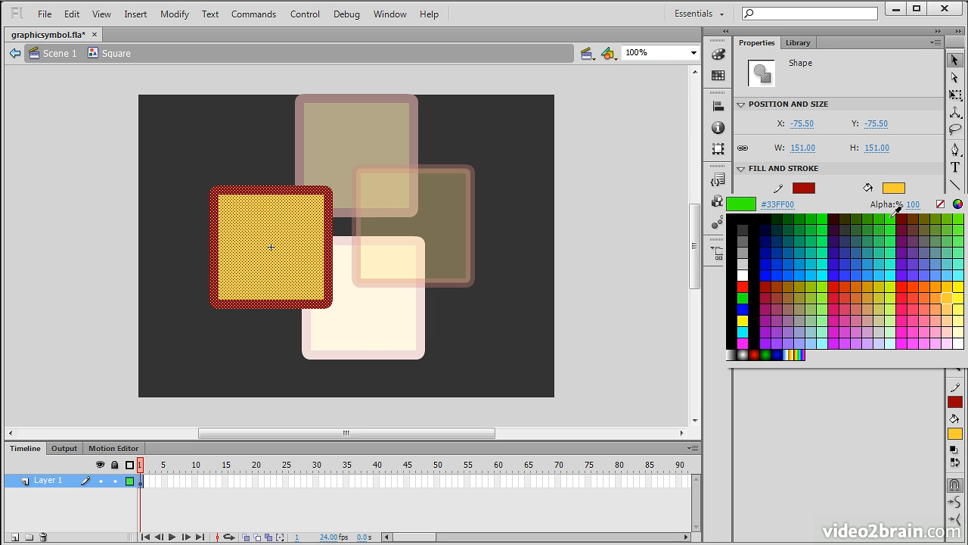
{"action": "left_click", "coordinate": [792, 334]}
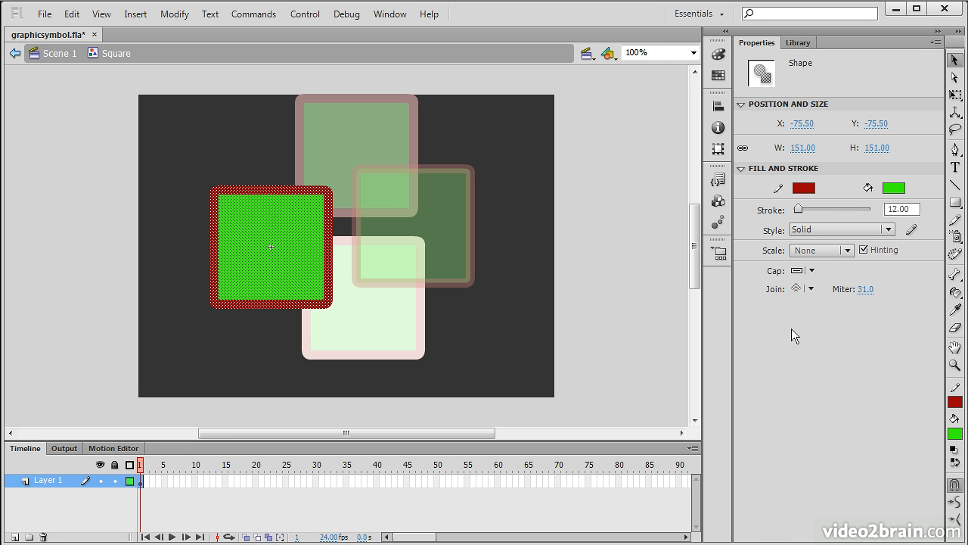
{"action": "left_click", "coordinate": [58, 55]}
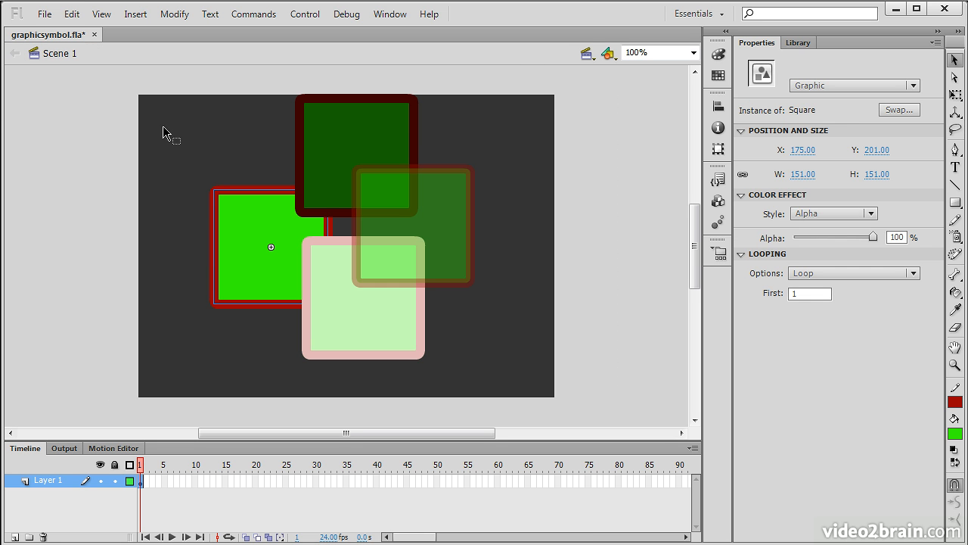